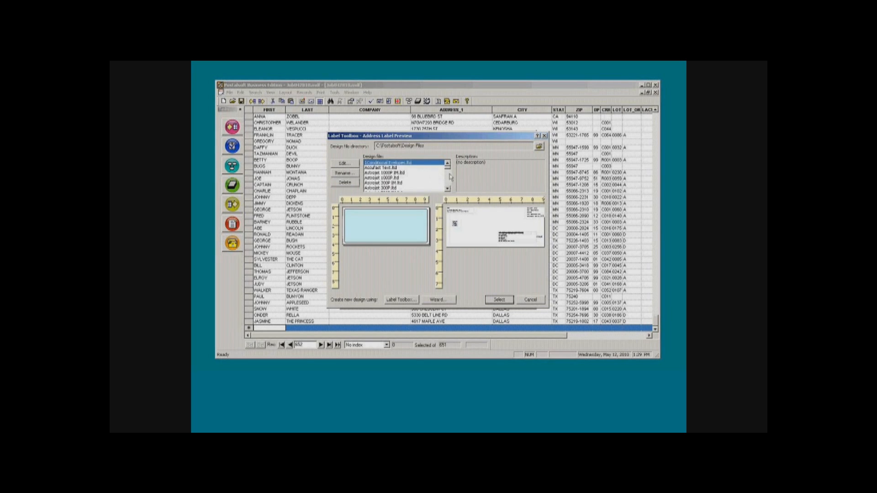
Look through the sample label design files, previewing the Astrojet 1000P IM and Hasler HJ500P IM designs.
click(396, 174)
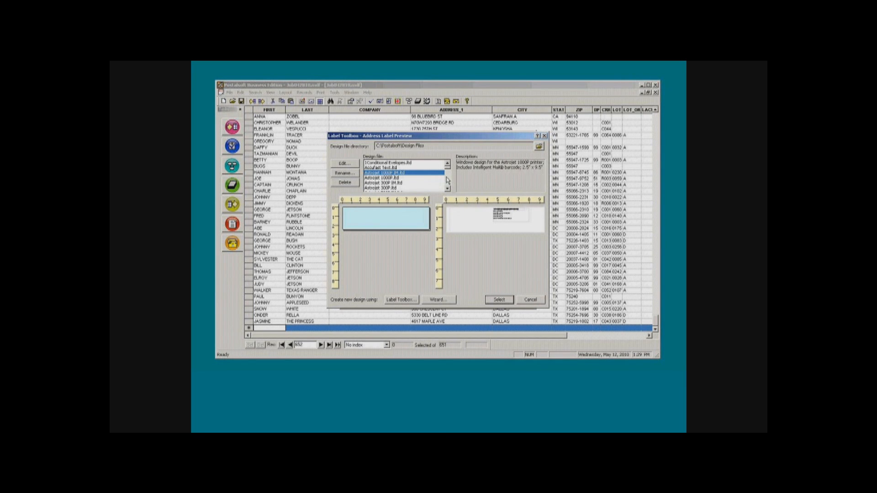
click(447, 179)
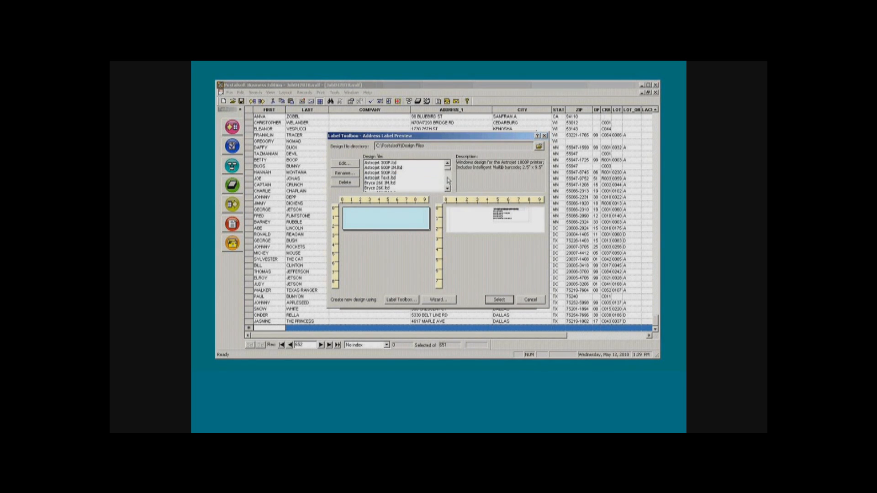
click(448, 179)
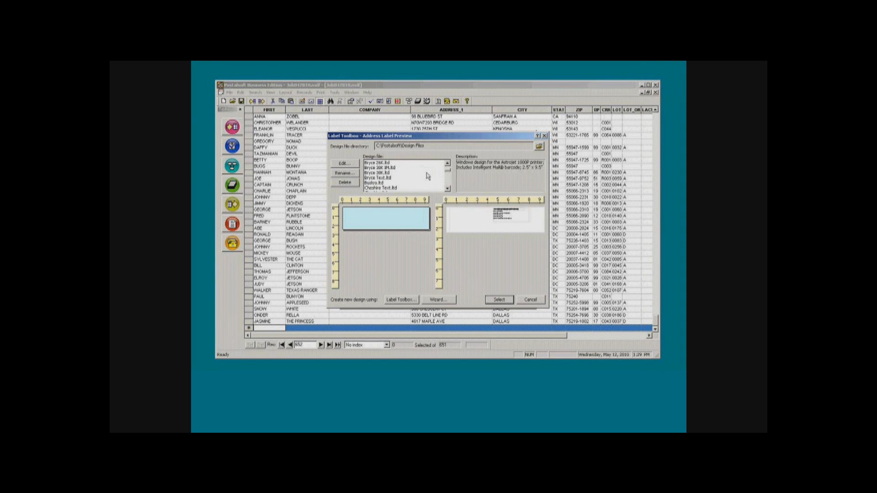
click(448, 183)
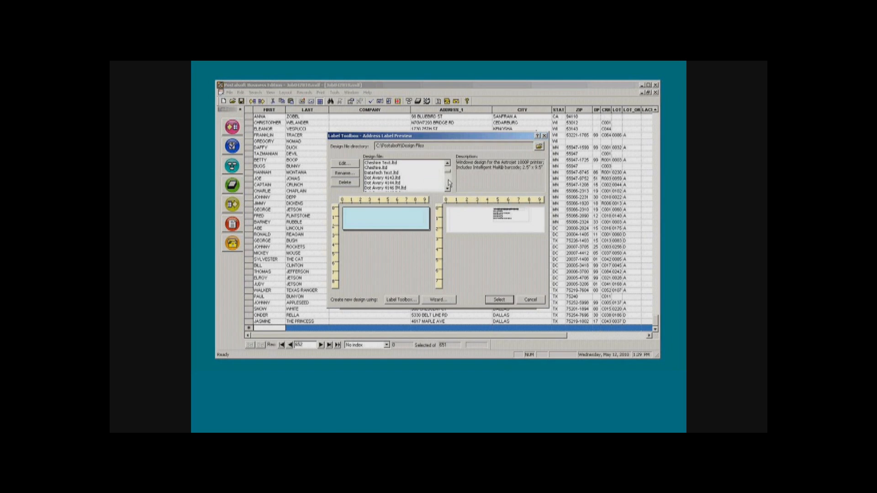
click(449, 183)
click(447, 168)
click(447, 168)
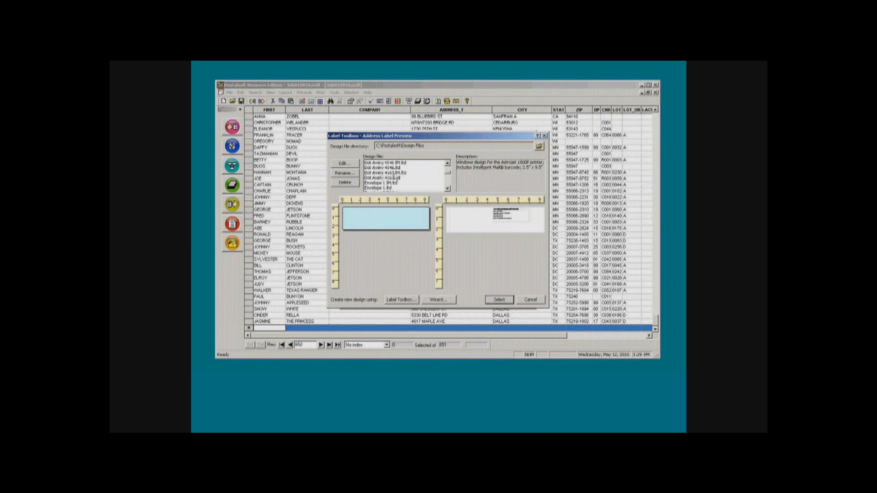
click(448, 181)
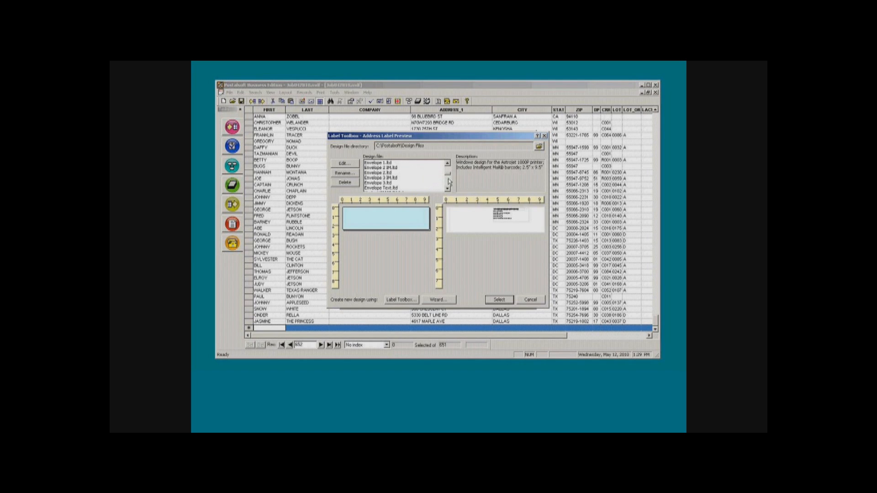
click(449, 182)
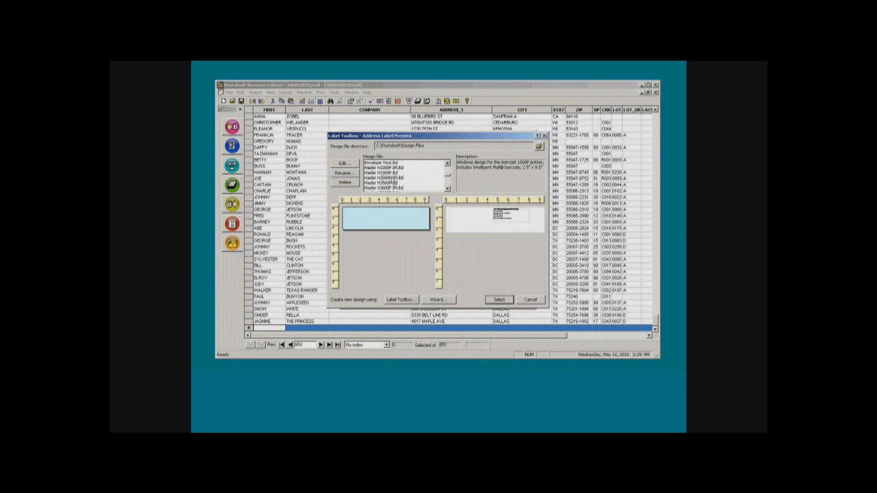
click(393, 178)
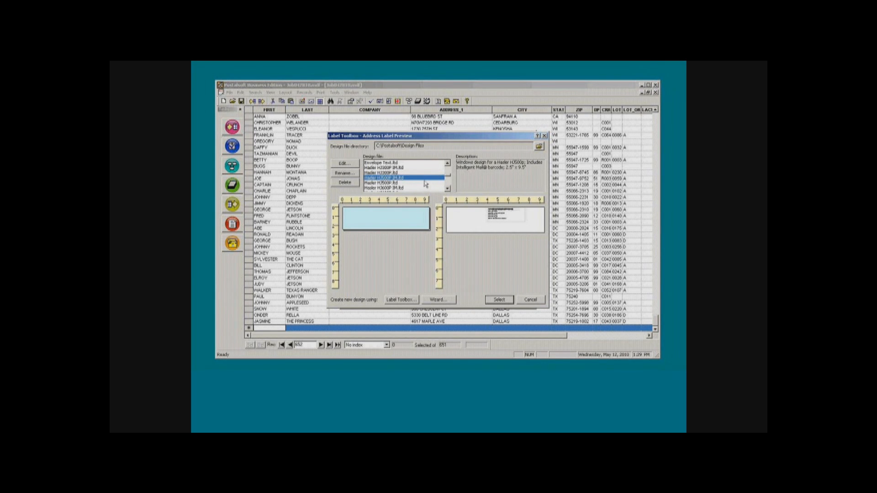
click(449, 184)
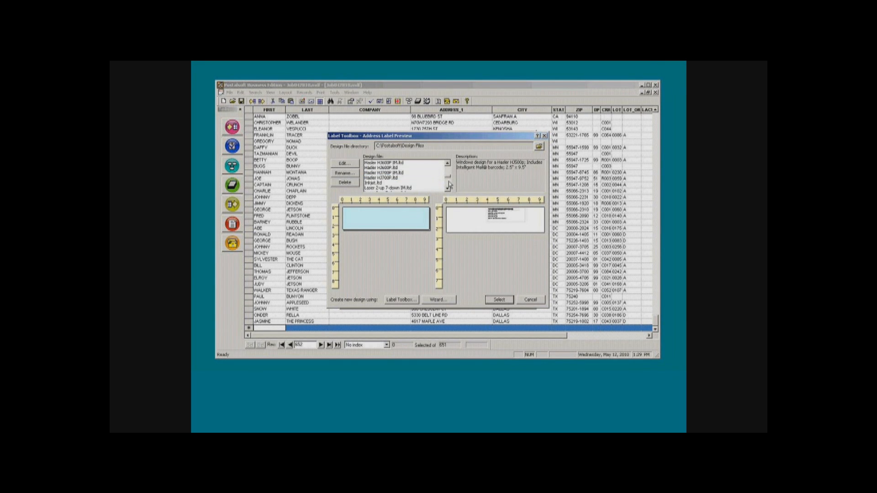
click(449, 184)
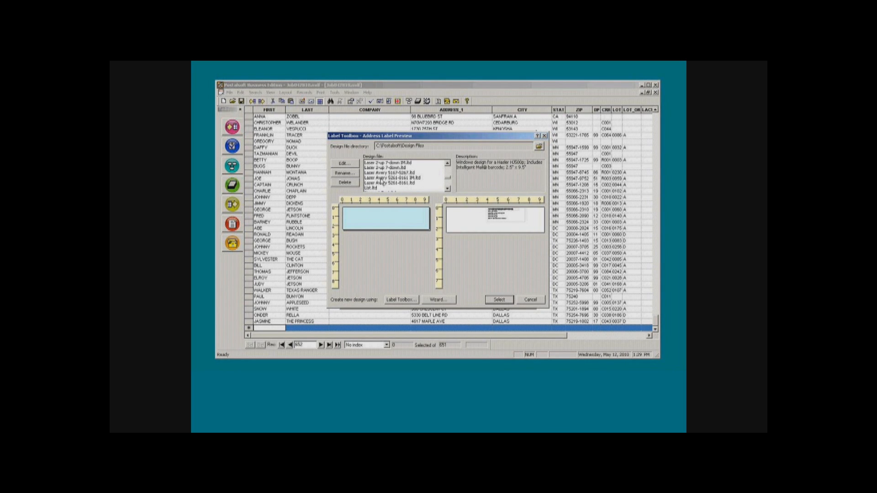
click(449, 185)
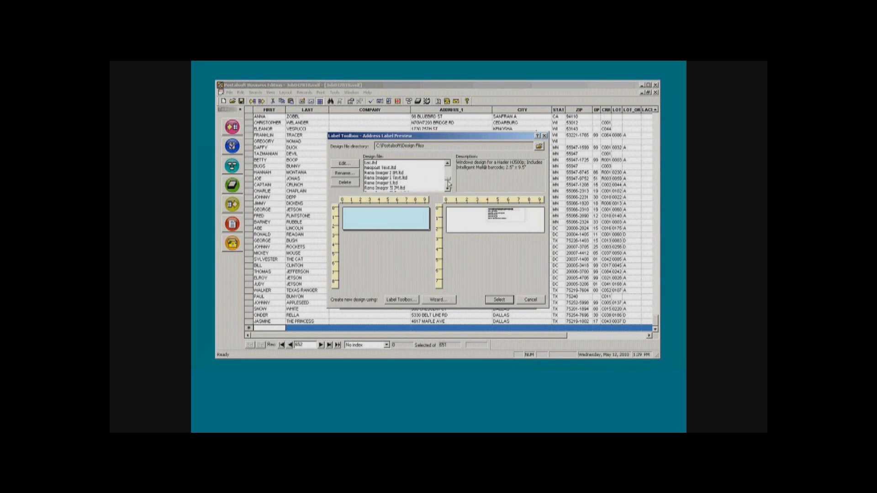
Preview the Neopost Text, Rena Imager III Text and Rena Imager II IM label designs.
click(377, 168)
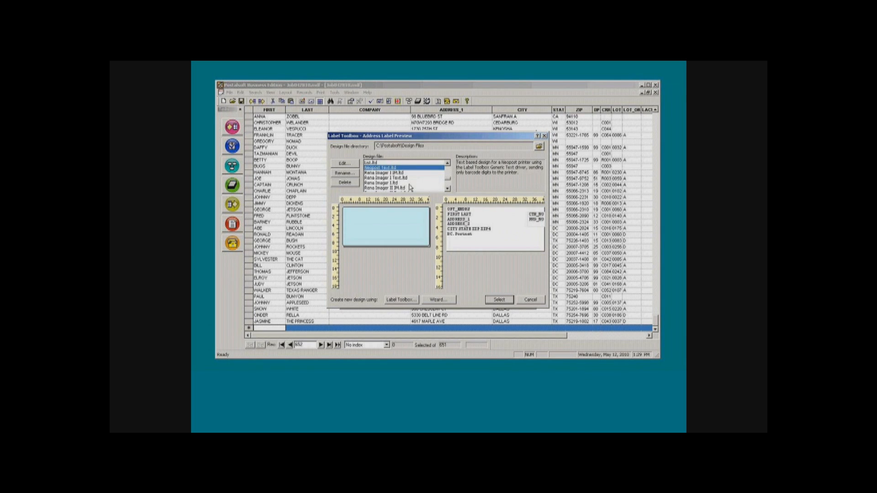
click(448, 185)
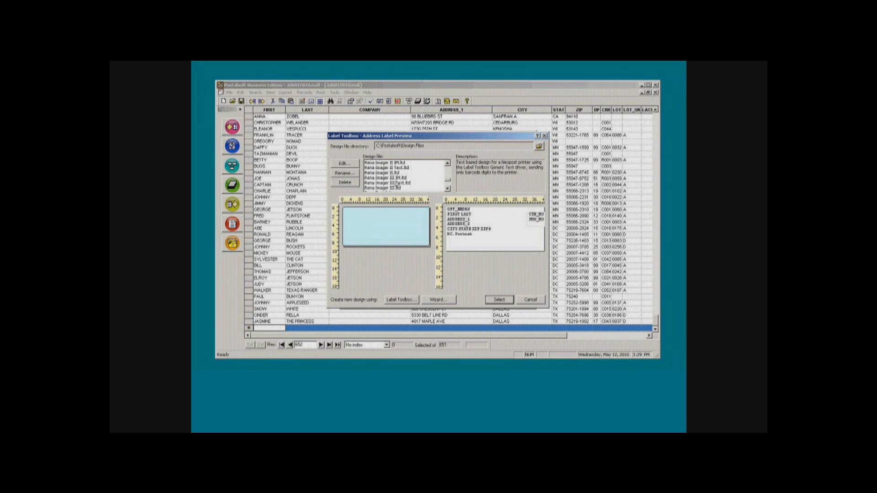
click(433, 183)
click(448, 176)
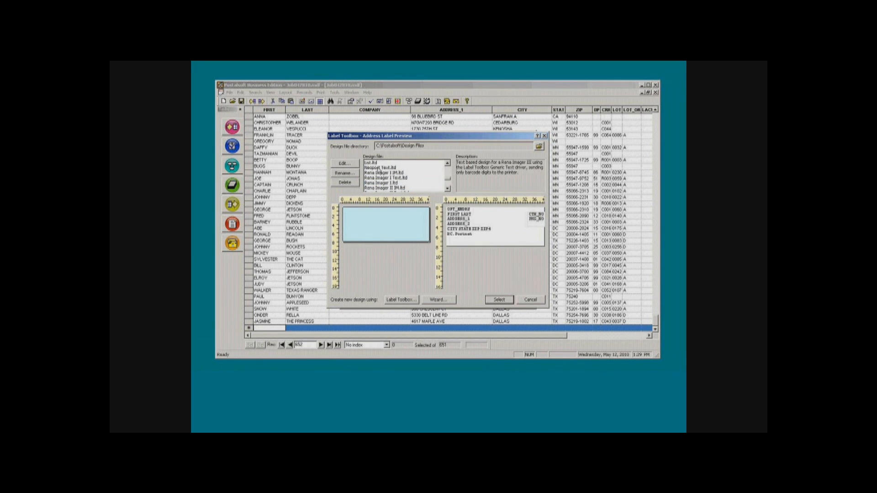
click(378, 168)
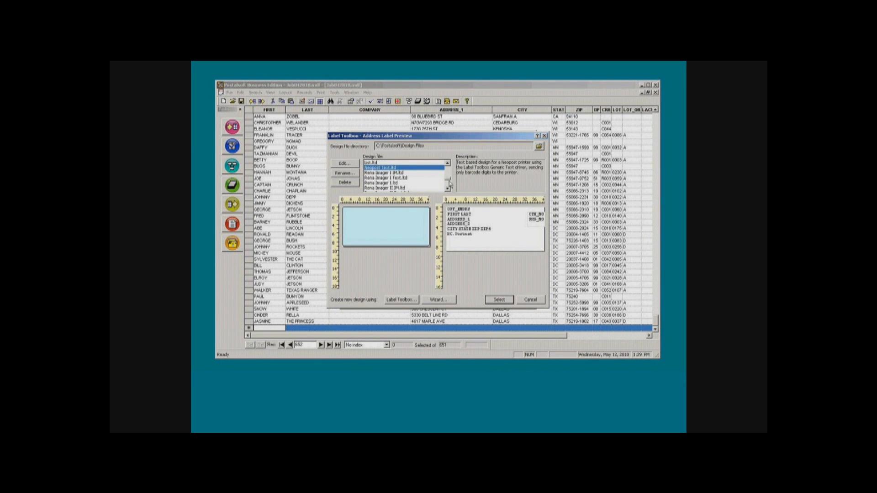
click(395, 188)
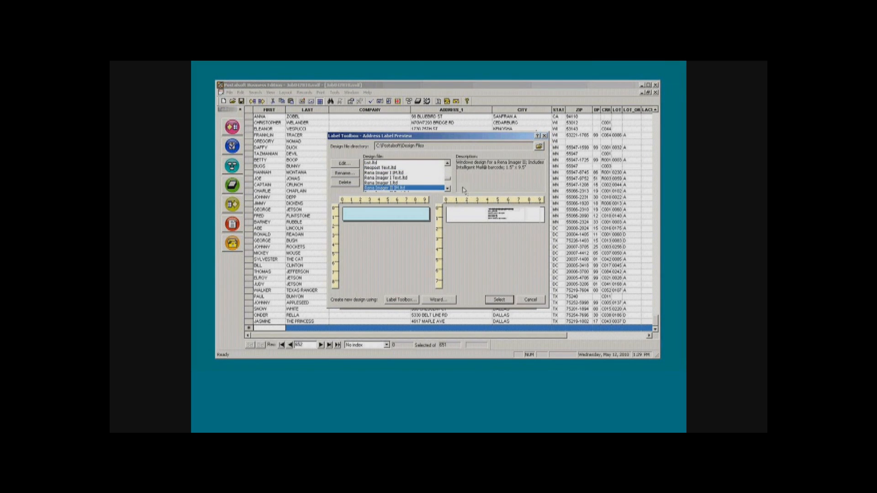
Preview the Secap 26K and Secap 26K IM designs and examine the remaining design files in the list.
scroll(449, 186, down, 3)
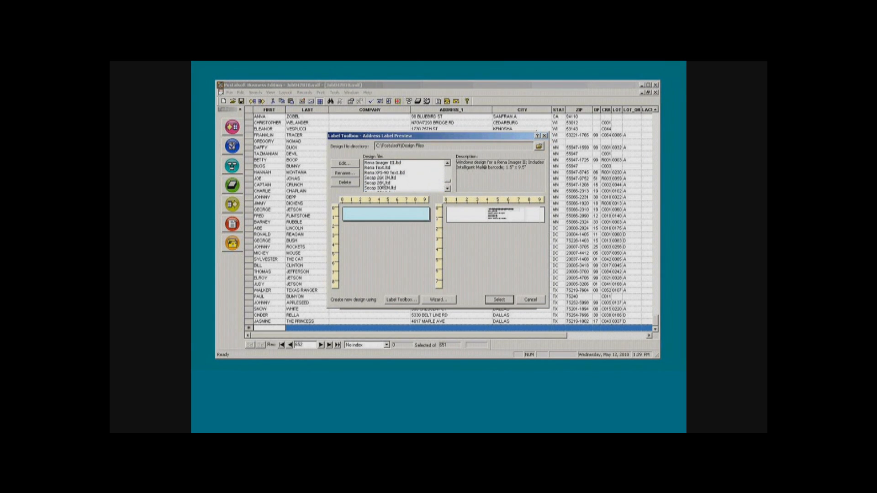
click(378, 183)
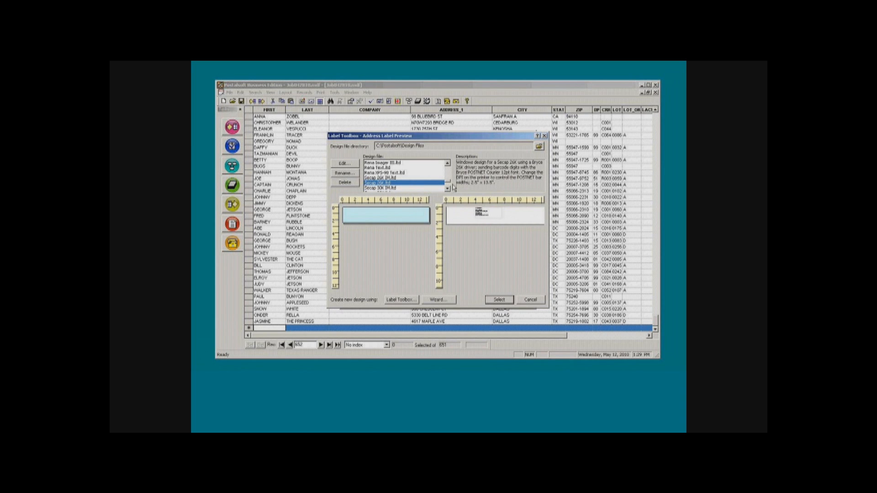
key(Up)
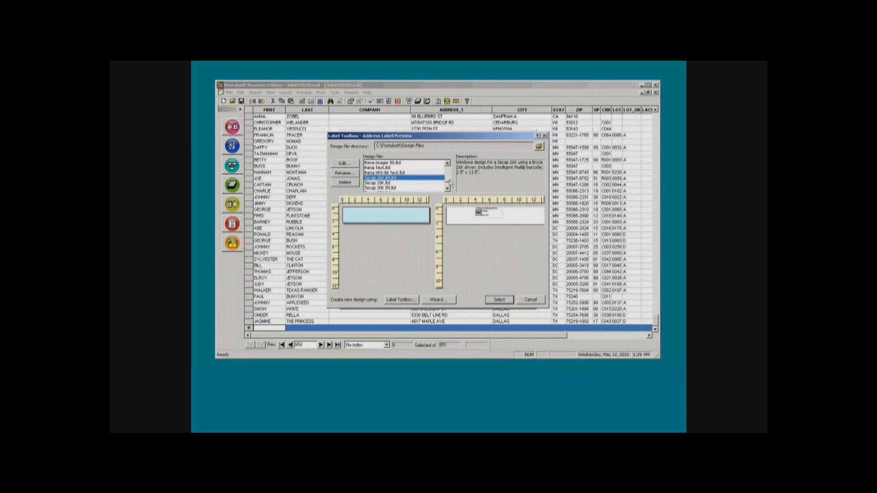
scroll(449, 186, down, 2)
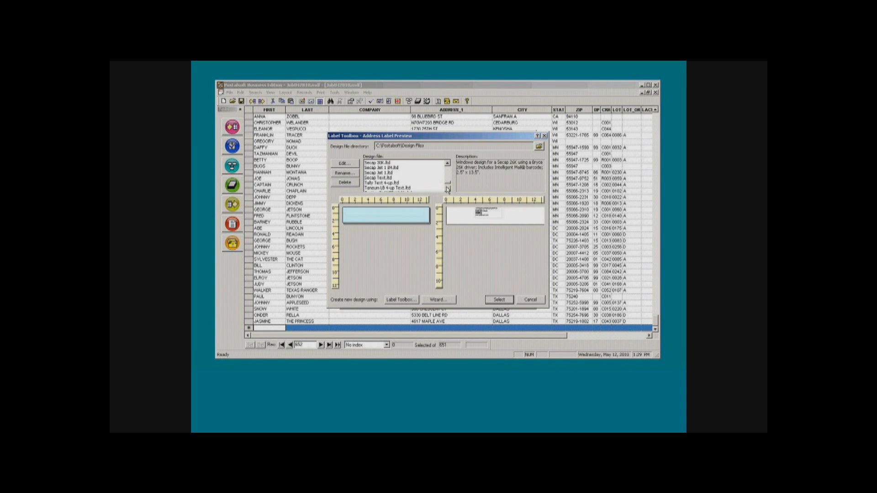
scroll(448, 189, down, 2)
scroll(449, 192, down, 1)
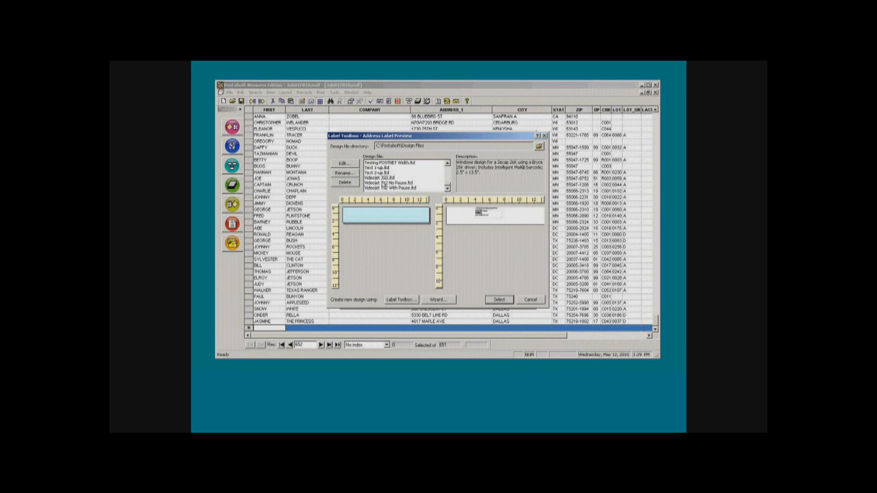
Open the Laser Avery 5261-8161 IM design for editing and dismiss the default printer notice.
scroll(448, 174, up, 5)
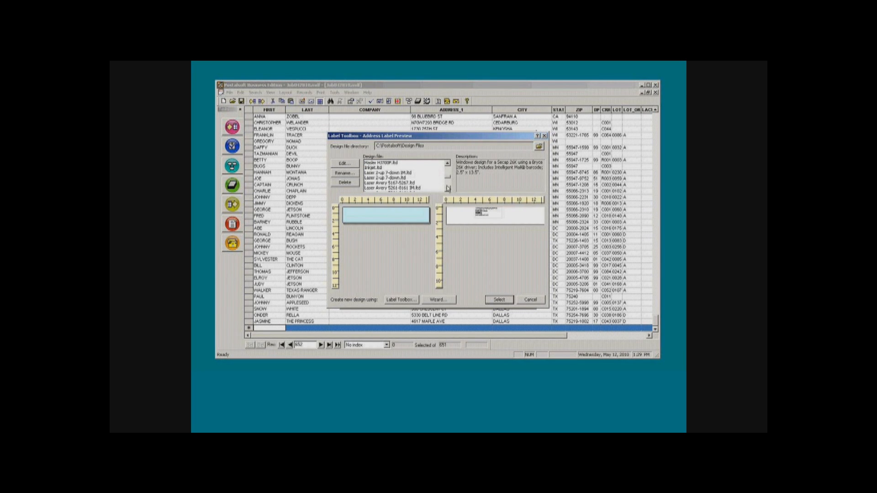
click(412, 188)
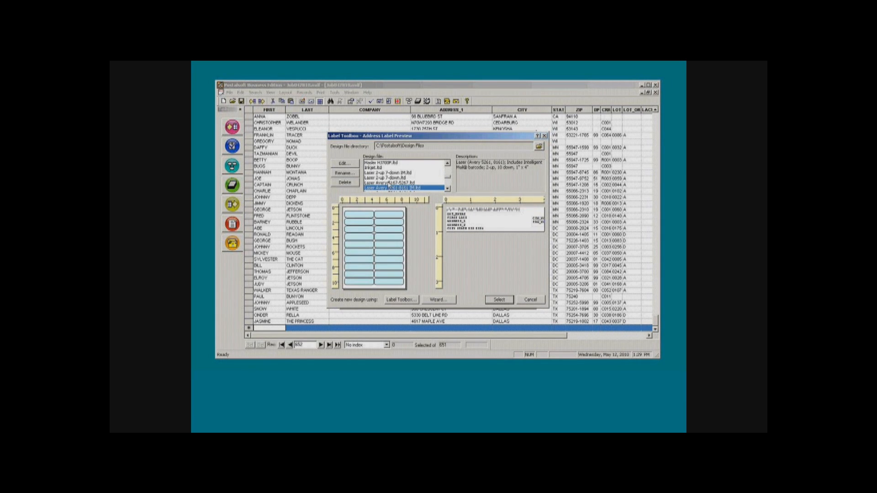
click(351, 166)
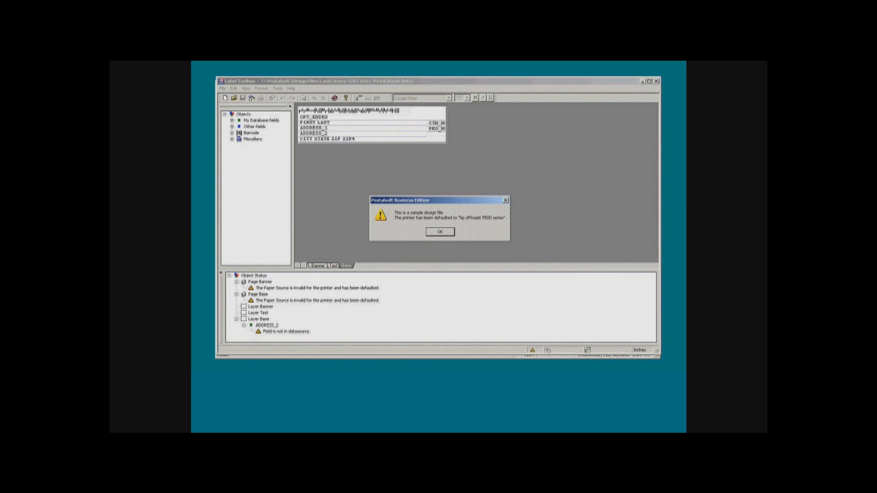
click(444, 231)
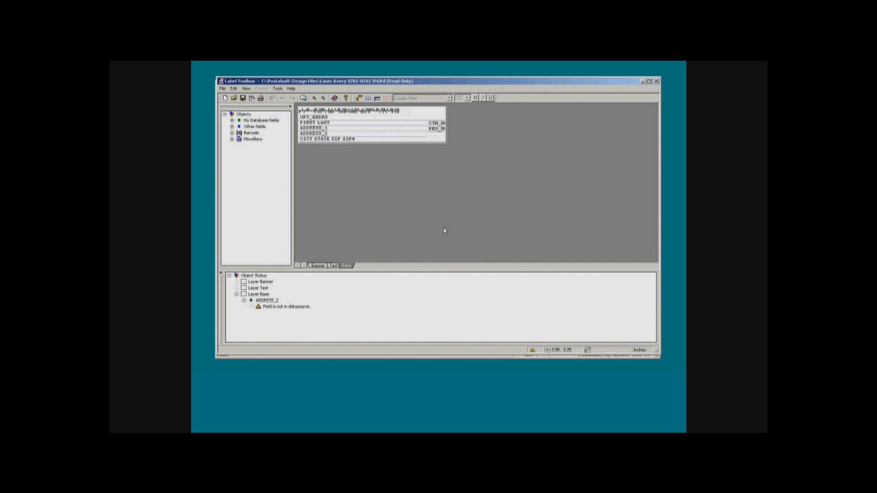
Delete the ADDRESS_2 field from the label and move ADDRESS_1 down into its line.
click(317, 133)
key(Delete)
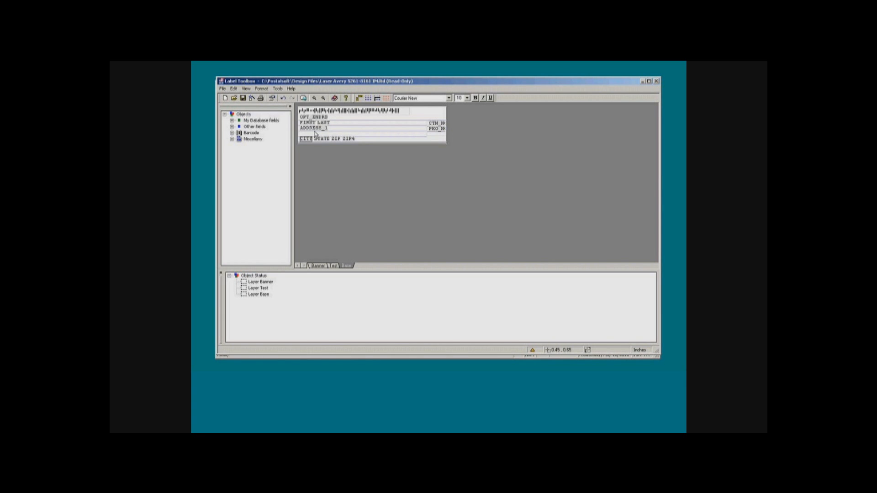
click(313, 129)
drag(309, 128, 308, 138)
Move the FIRST and LAST fields down one line and insert the text "Thanks for your Patronage!" above them.
click(307, 123)
drag(308, 126, 323, 128)
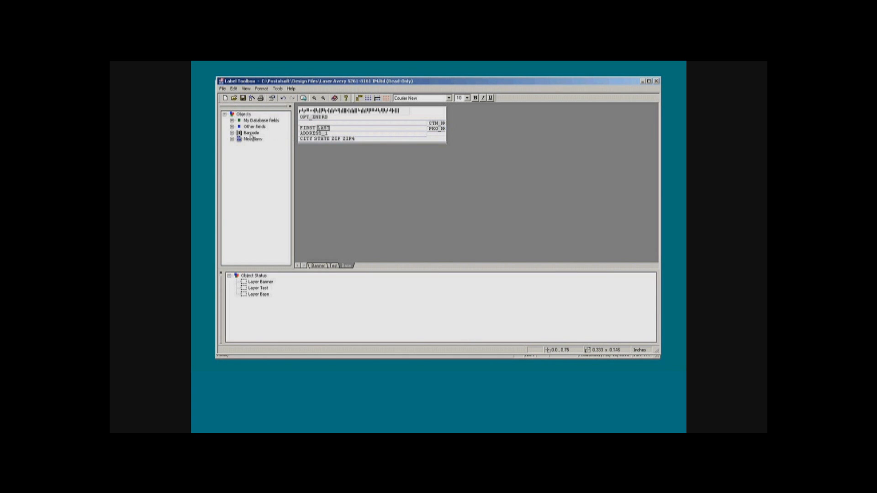
click(232, 139)
click(254, 146)
drag(254, 146, 303, 124)
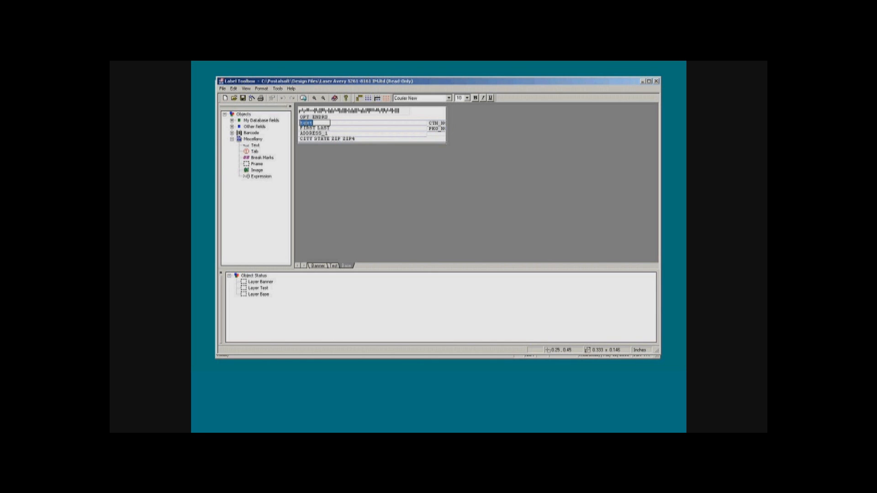
text(Than)
text(ks for your Pa)
text(tronage!)
key(Return)
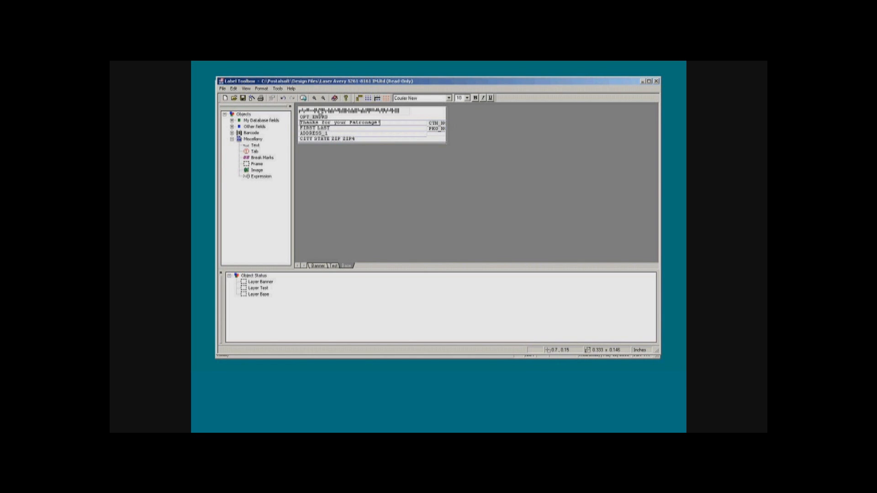
Preview several individual labels and the full-page label layout, and close the preview.
click(303, 98)
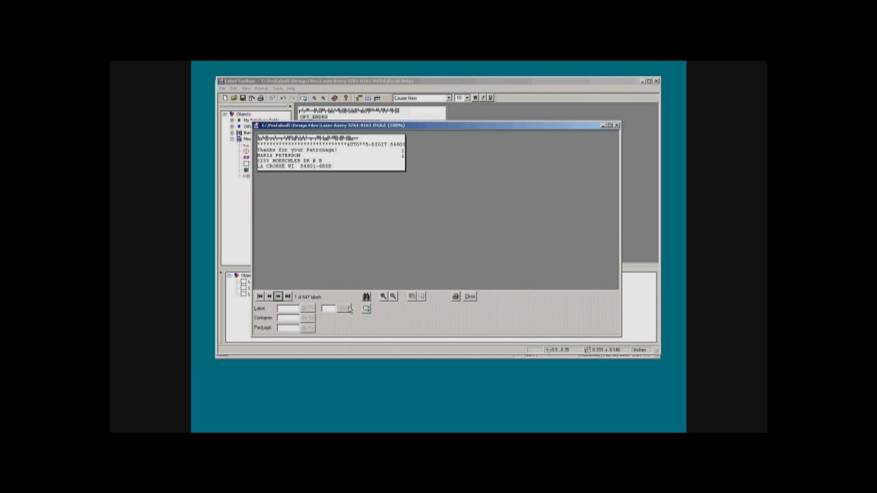
click(278, 296)
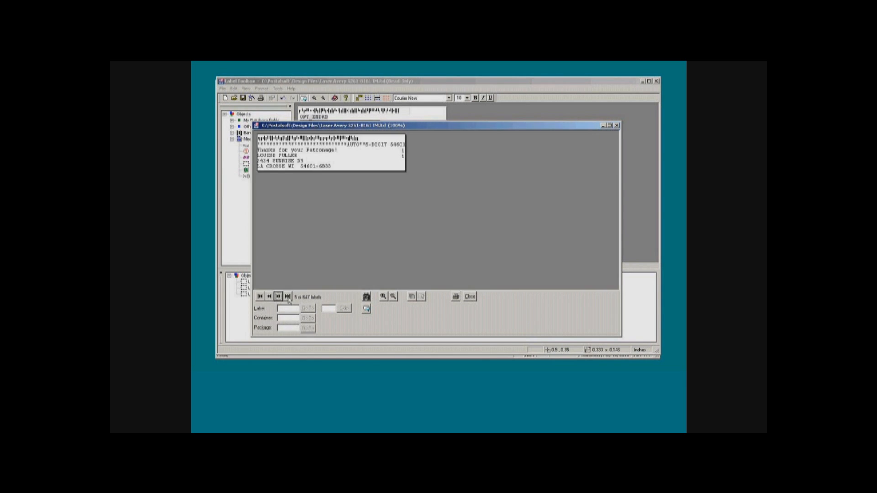
click(366, 309)
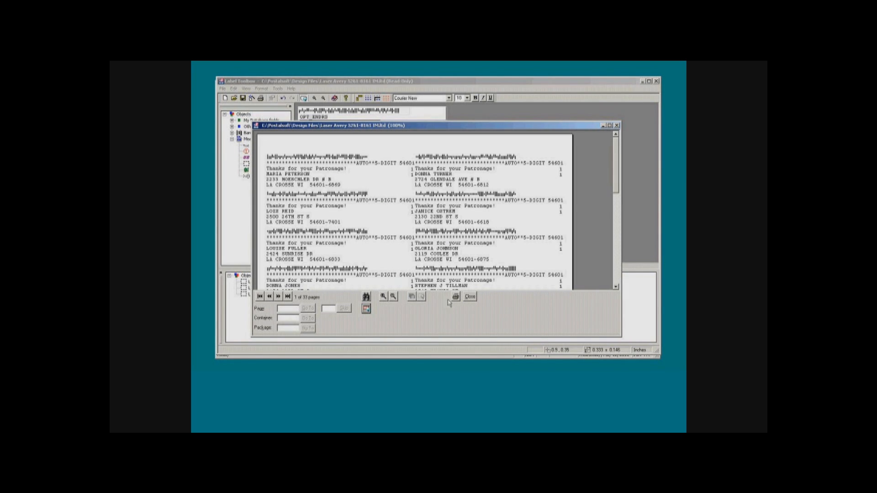
click(470, 297)
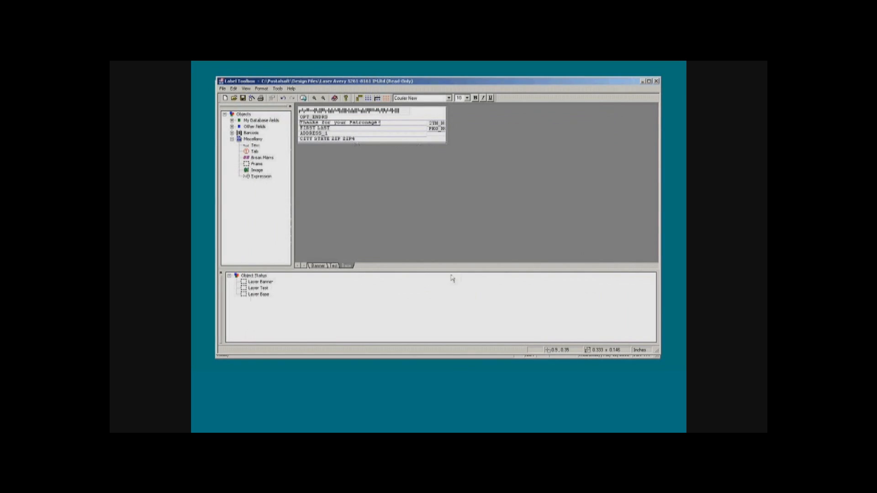
Delete the thank-you text from the label and move the FIRST and LAST fields up into its line.
click(387, 138)
click(369, 125)
key(Delete)
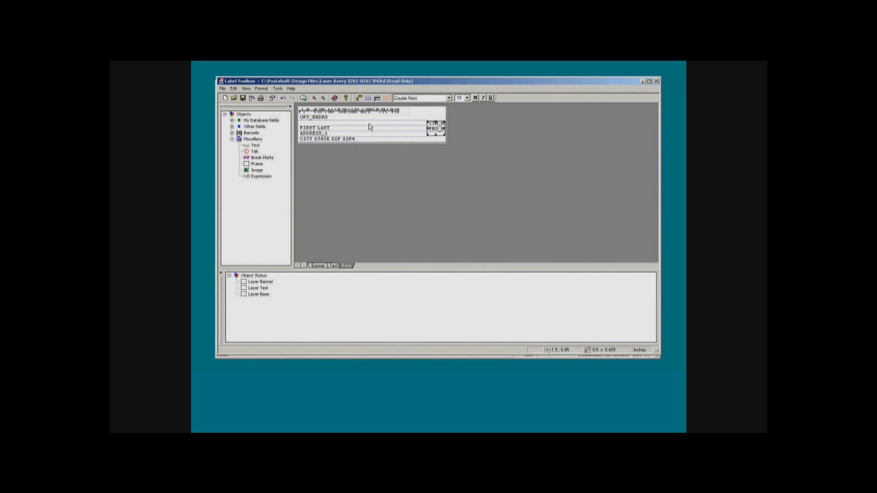
click(309, 129)
drag(310, 129, 310, 124)
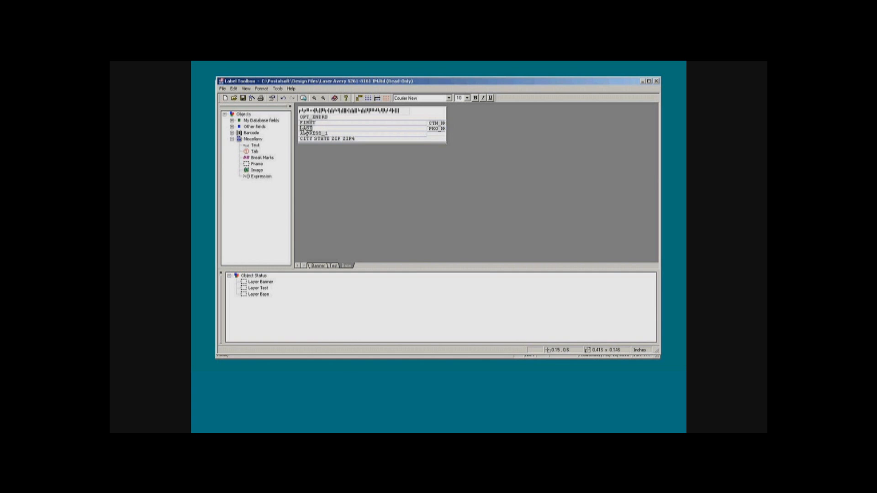
click(311, 128)
drag(310, 126, 327, 121)
Insert the COMPANY database field on the empty line between the name fields and ADDRESS_1.
click(231, 139)
click(232, 120)
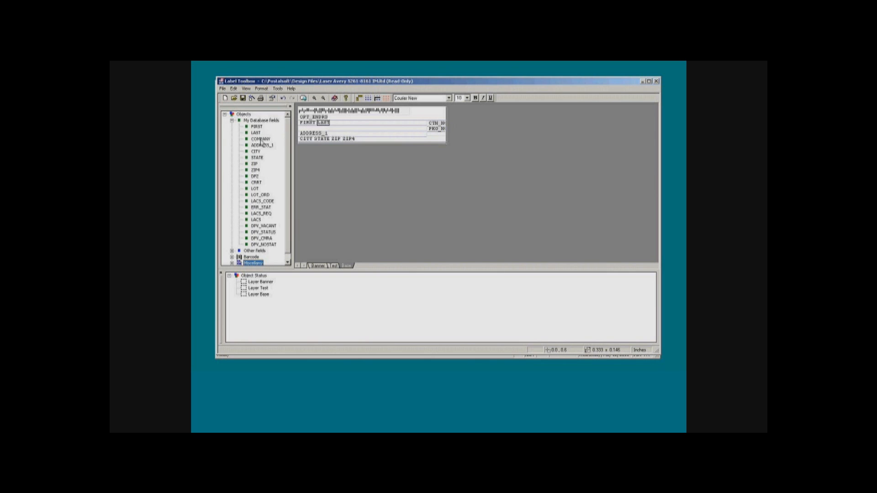
drag(261, 139, 305, 130)
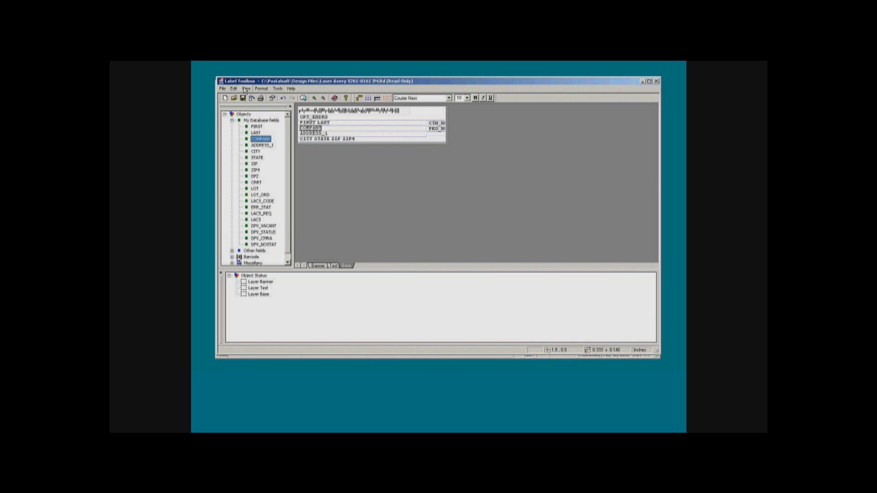
Save the design as a new file named My_Laser Avery 5261-8161 IM in the Design Files folder.
click(223, 89)
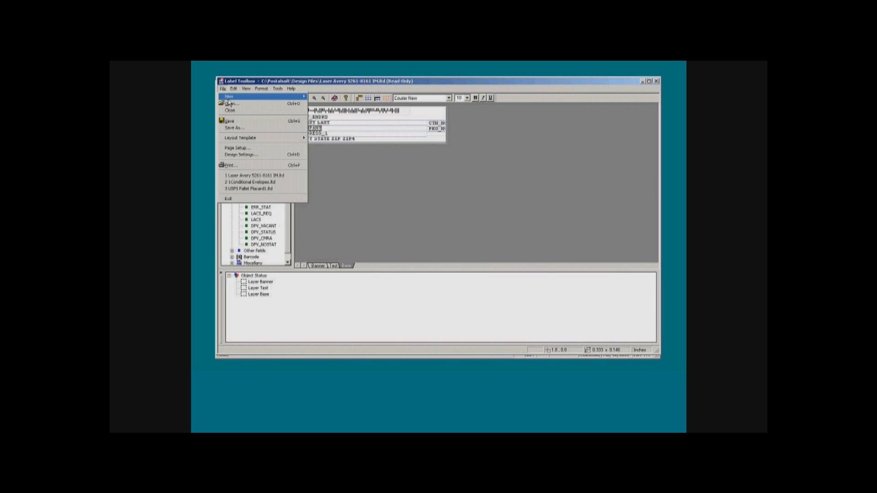
click(235, 128)
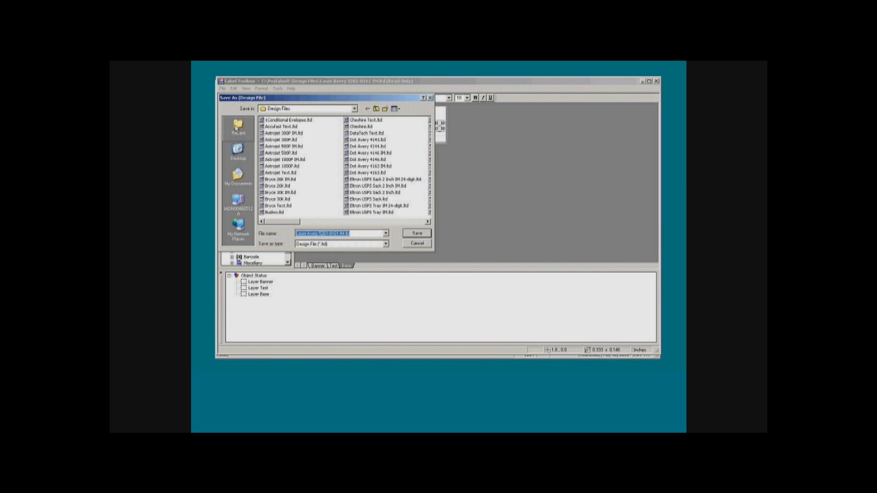
key(Home)
text(My_)
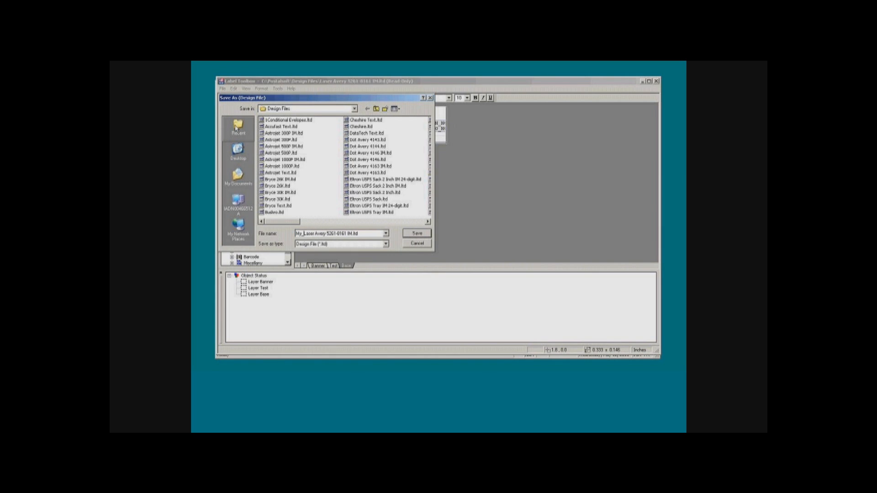